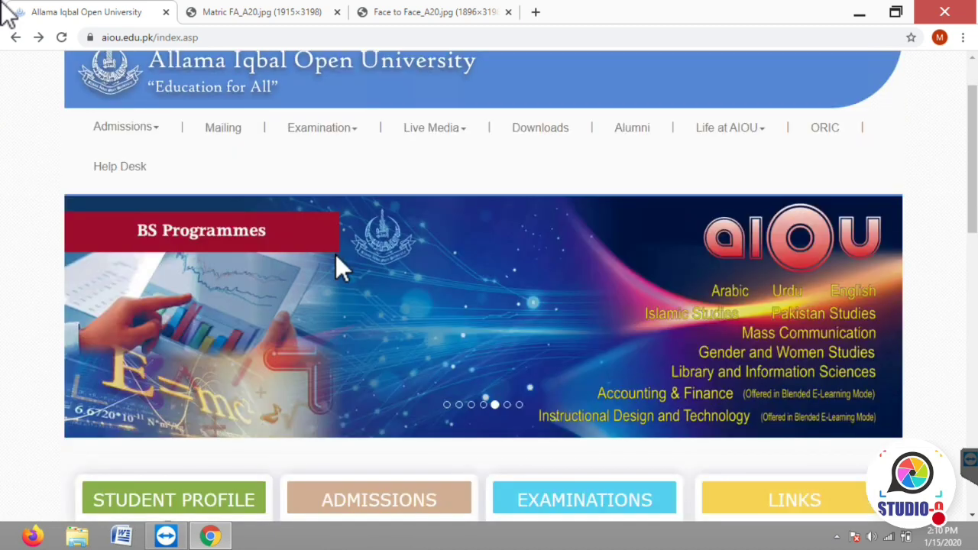
Open the online admission form for fresh students for semester Spring 2020 on the university website.
{"action": "scroll", "coordinate": [335, 262], "scroll_direction": "down", "scroll_amount": 3}
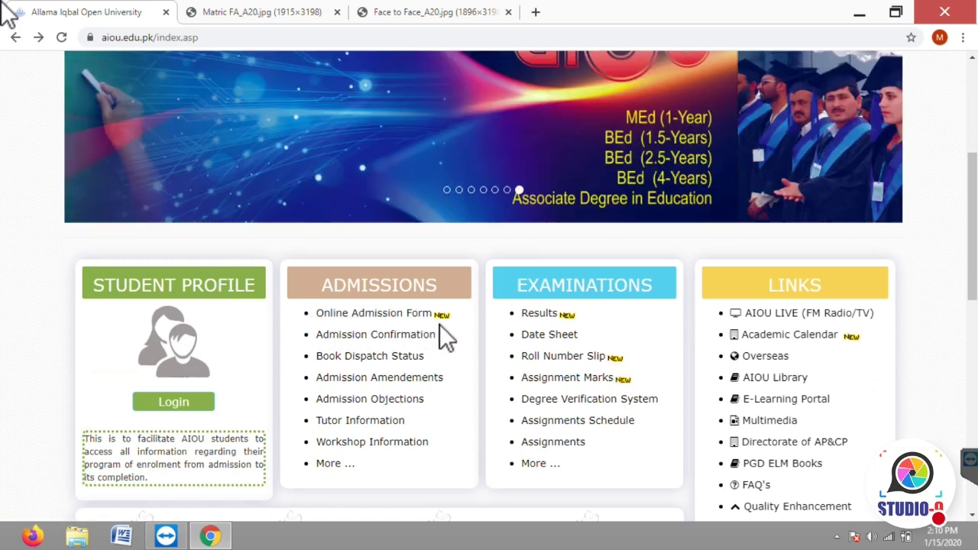
{"action": "left_click", "coordinate": [412, 315]}
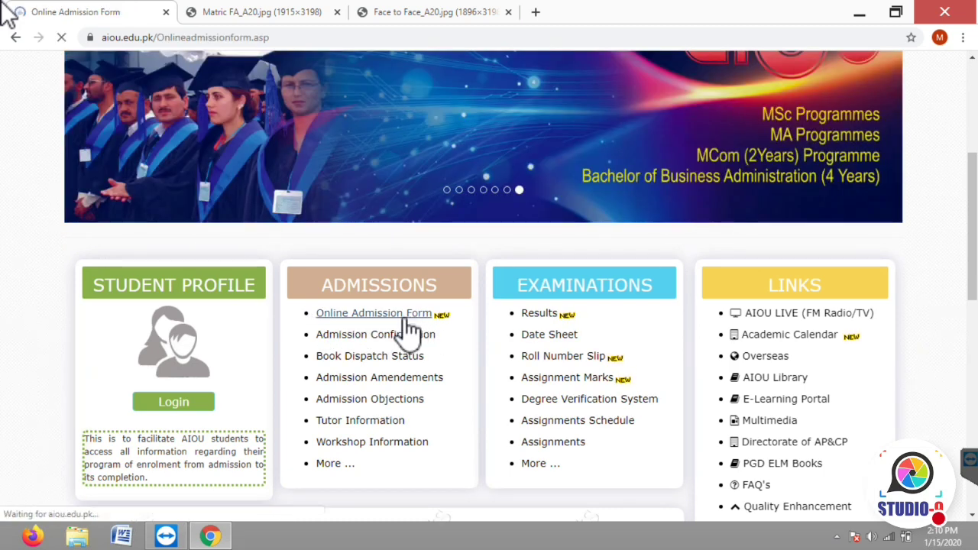
{"action": "scroll", "coordinate": [374, 301], "scroll_direction": "down", "scroll_amount": 1}
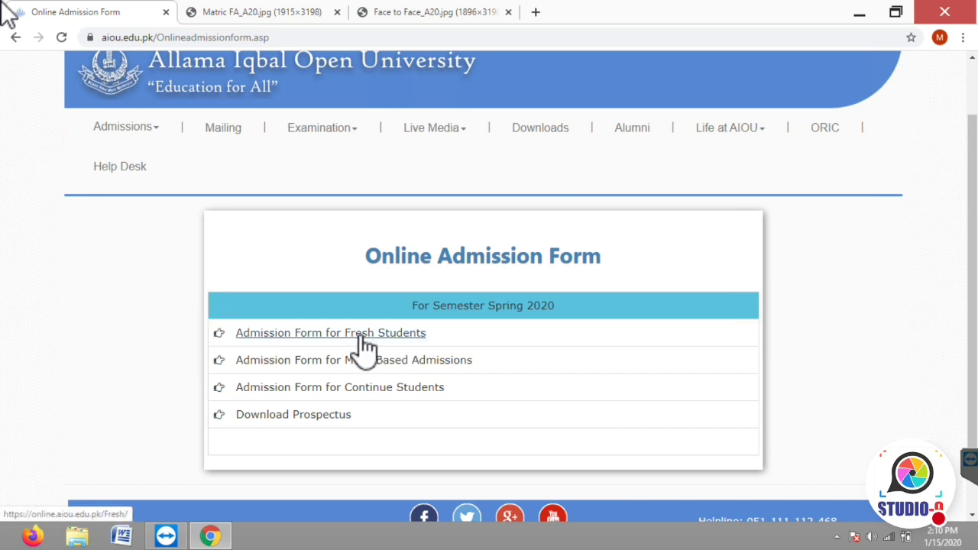
{"action": "left_click", "coordinate": [303, 337]}
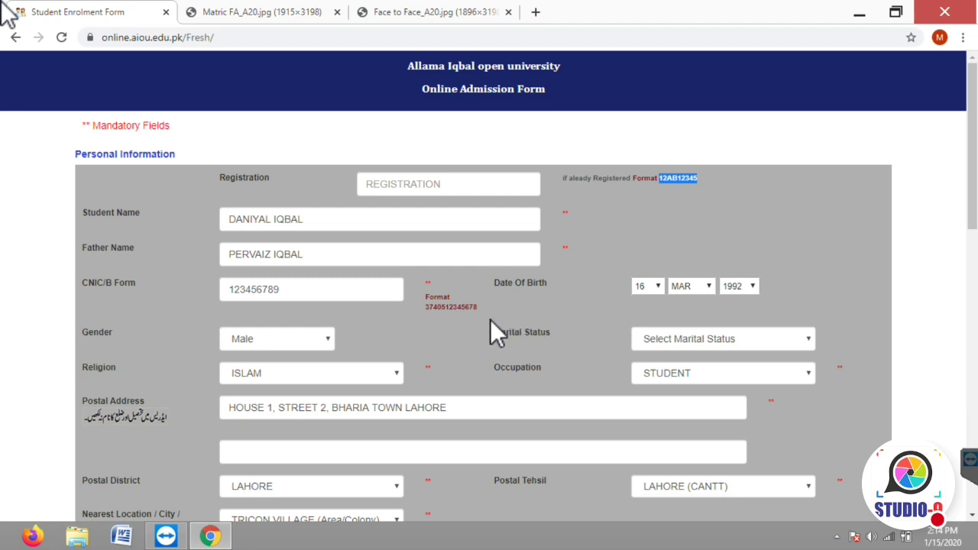
Set the marital status to Single and reselect the current nearest location for the postal address.
{"action": "left_click", "coordinate": [659, 340]}
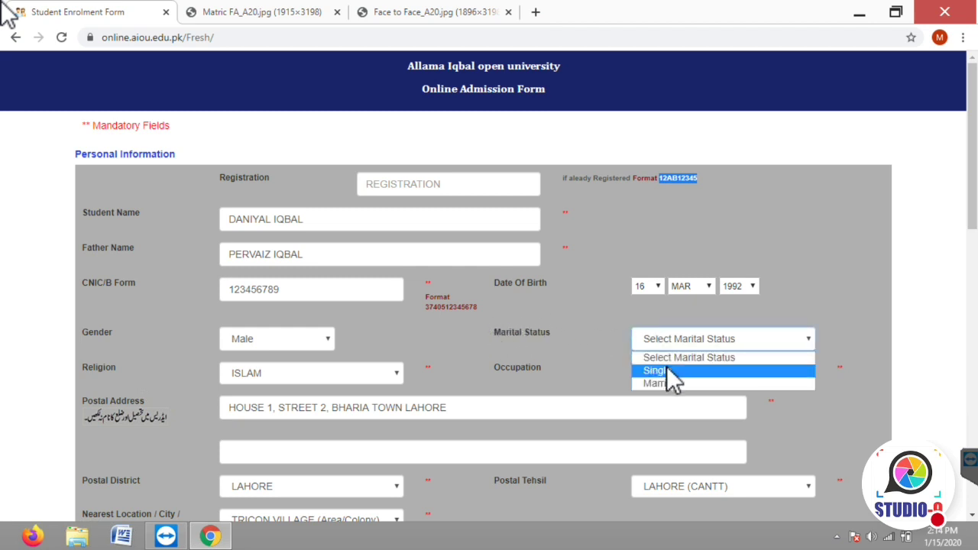
{"action": "left_click", "coordinate": [666, 366]}
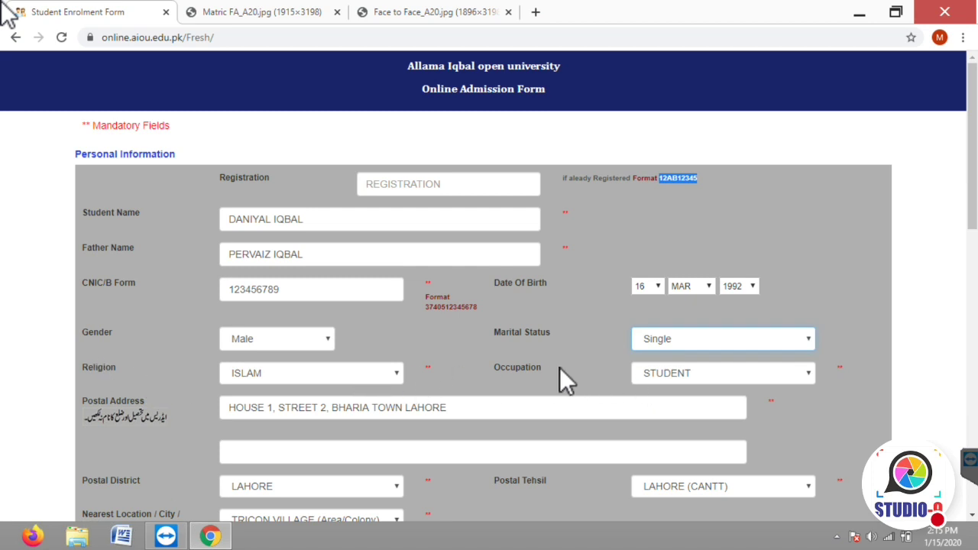
{"action": "scroll", "coordinate": [559, 368], "scroll_direction": "down", "scroll_amount": 2}
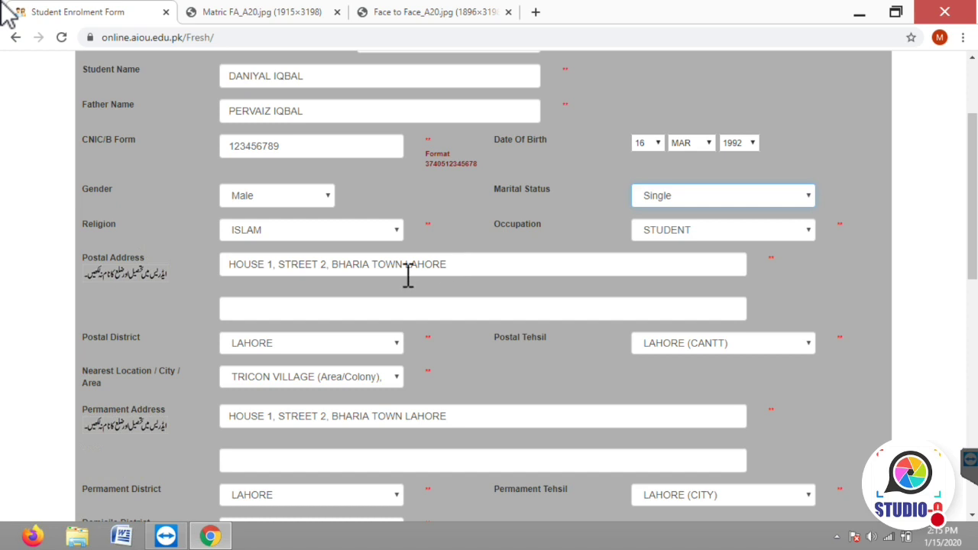
{"action": "scroll", "coordinate": [382, 279], "scroll_direction": "down", "scroll_amount": 1}
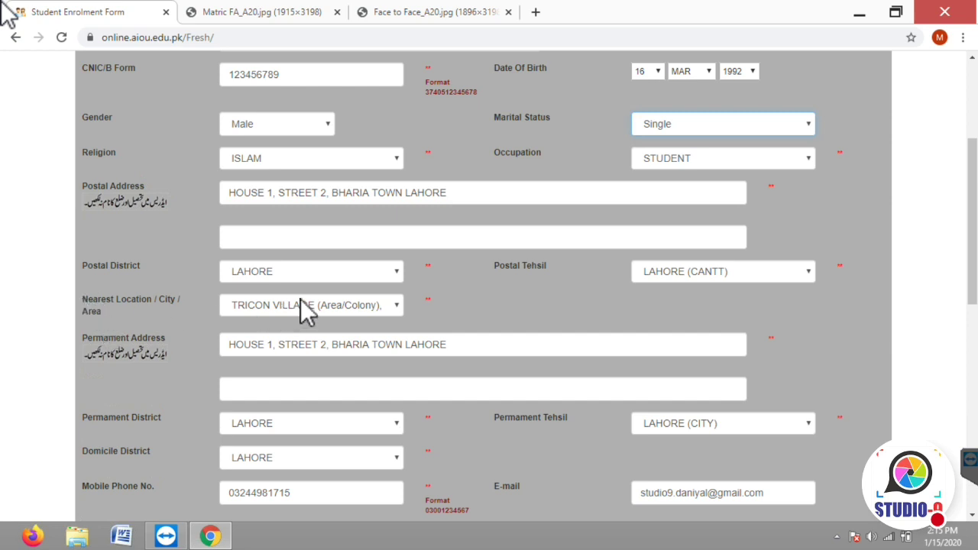
{"action": "left_click", "coordinate": [324, 308]}
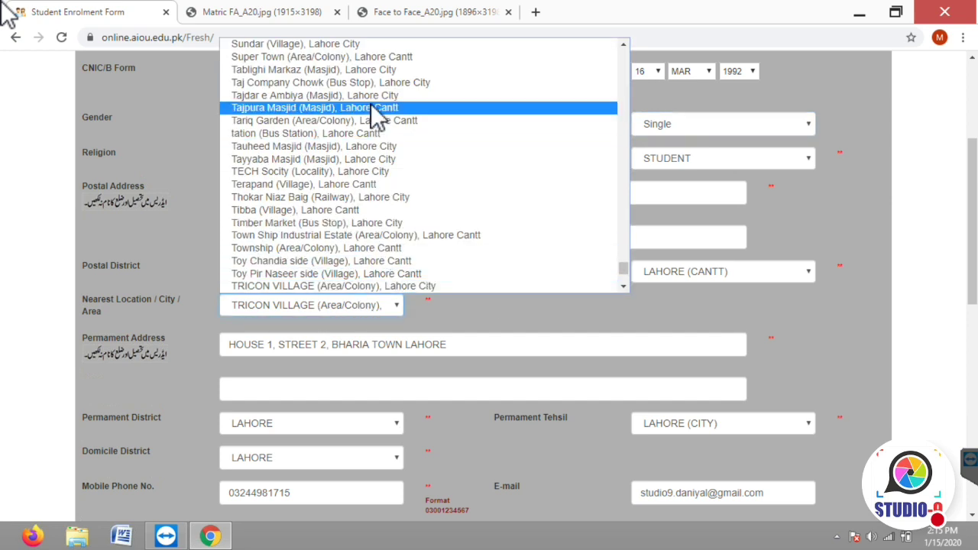
{"action": "left_click", "coordinate": [369, 286]}
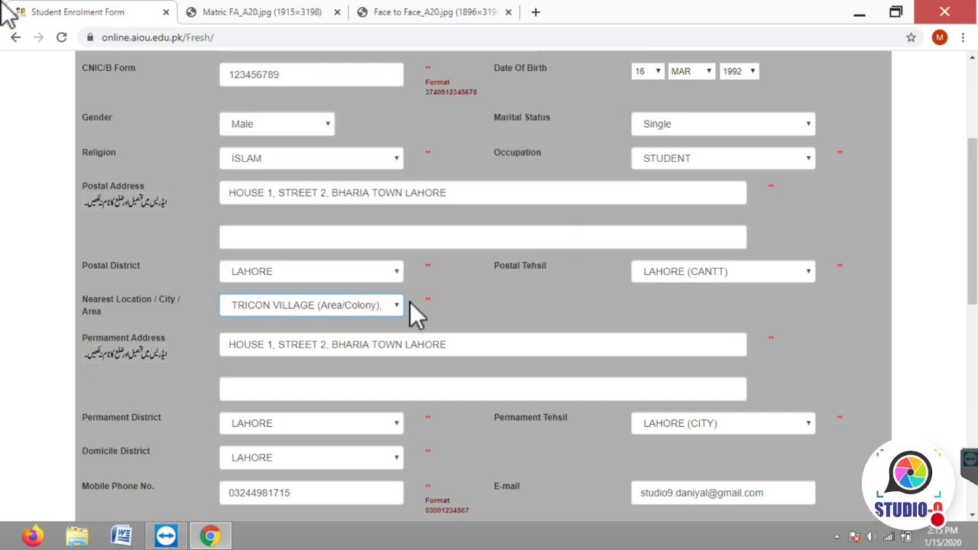
Select SSC as the student's last qualification.
{"action": "scroll", "coordinate": [436, 307], "scroll_direction": "down", "scroll_amount": 2}
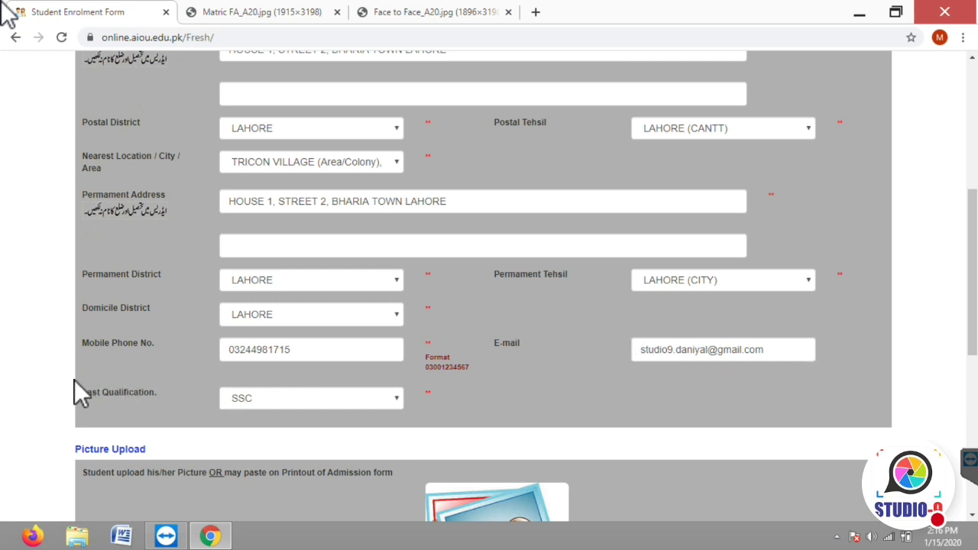
{"action": "left_click", "coordinate": [248, 402]}
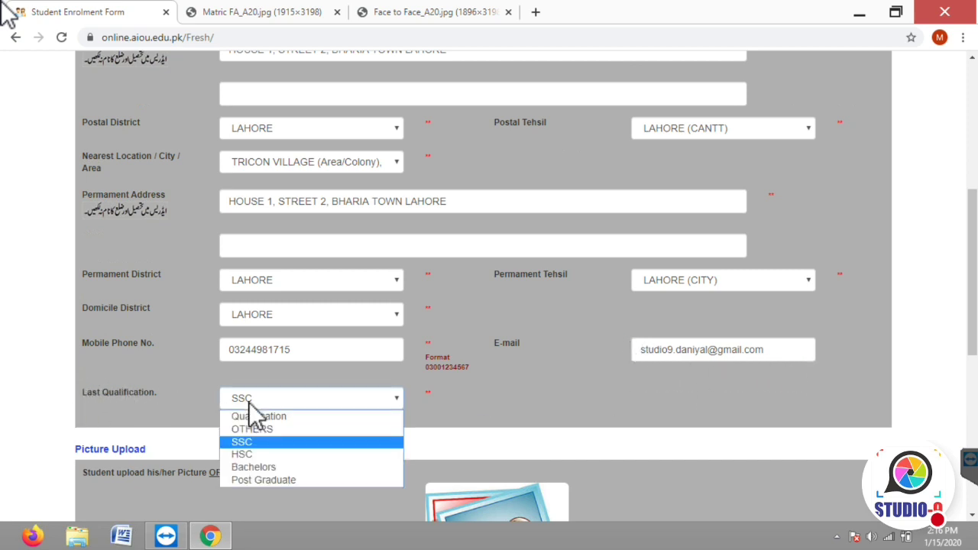
{"action": "left_click", "coordinate": [257, 442]}
Choose the F.A programme with the I.COM specialization in the courses information, leaving the photo upload empty.
{"action": "scroll", "coordinate": [256, 438], "scroll_direction": "down", "scroll_amount": 2}
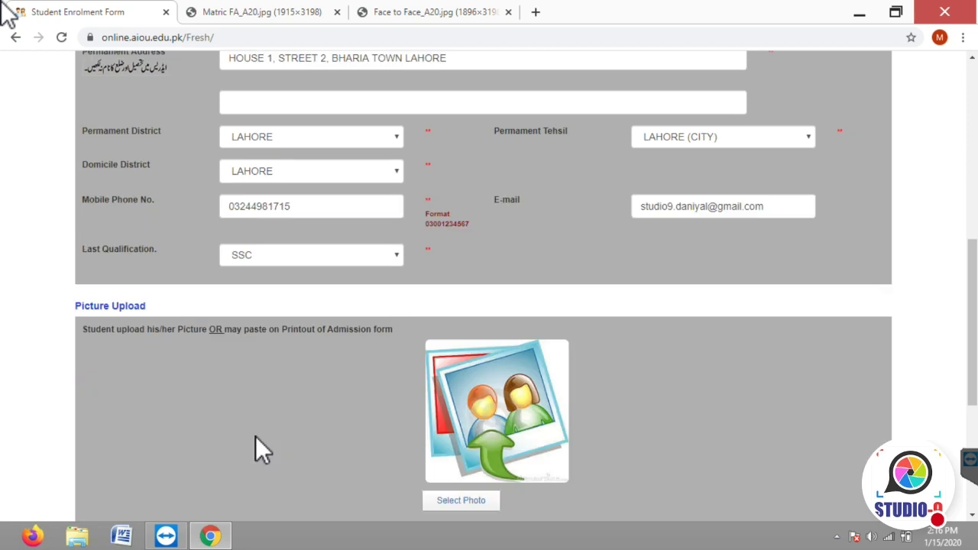
{"action": "scroll", "coordinate": [254, 436], "scroll_direction": "up", "scroll_amount": 1}
{"action": "scroll", "coordinate": [256, 447], "scroll_direction": "down", "scroll_amount": 4}
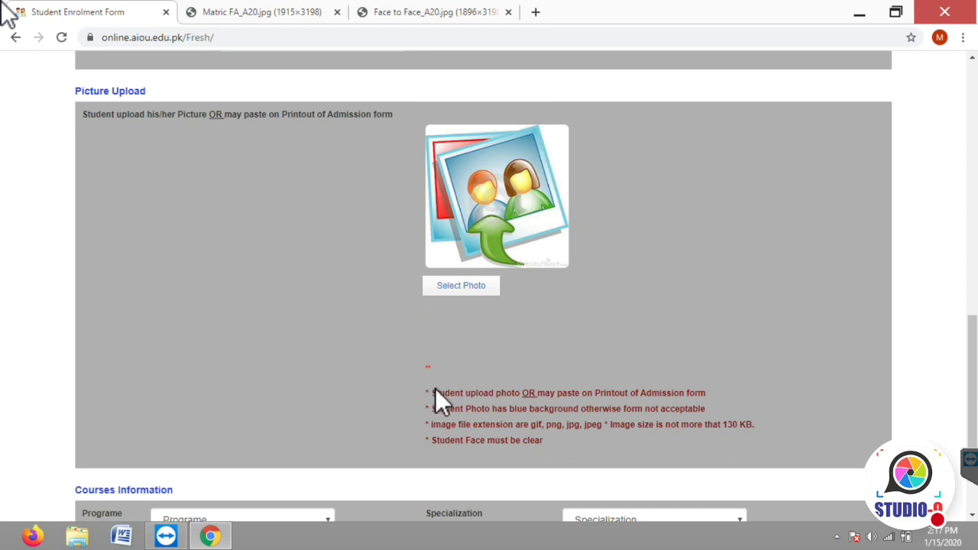
{"action": "scroll", "coordinate": [502, 462], "scroll_direction": "down", "scroll_amount": 1}
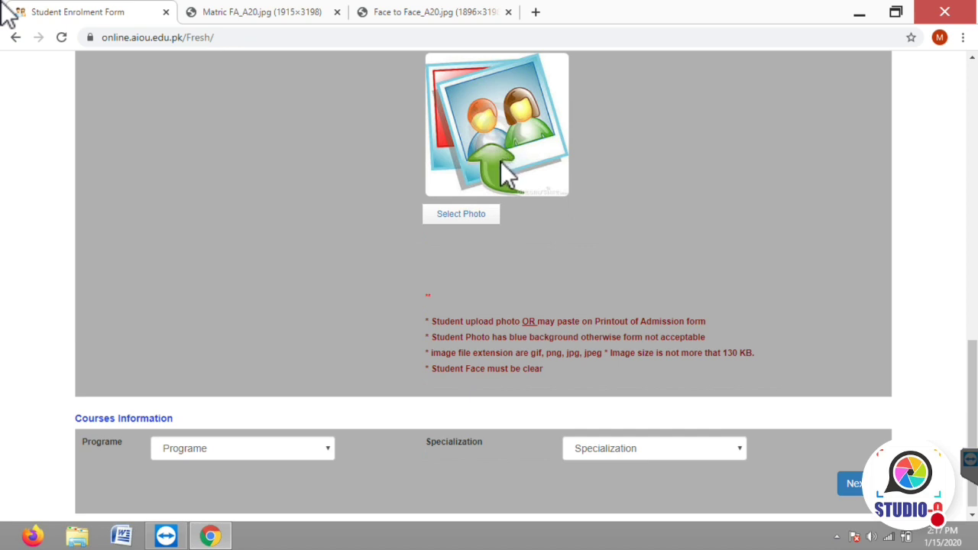
{"action": "scroll", "coordinate": [501, 163], "scroll_direction": "down", "scroll_amount": 1}
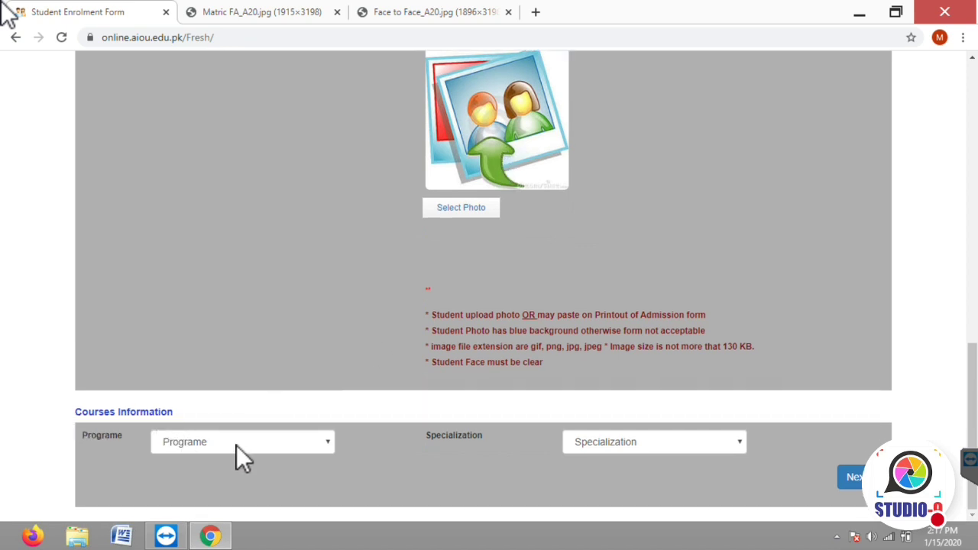
{"action": "left_click", "coordinate": [325, 441]}
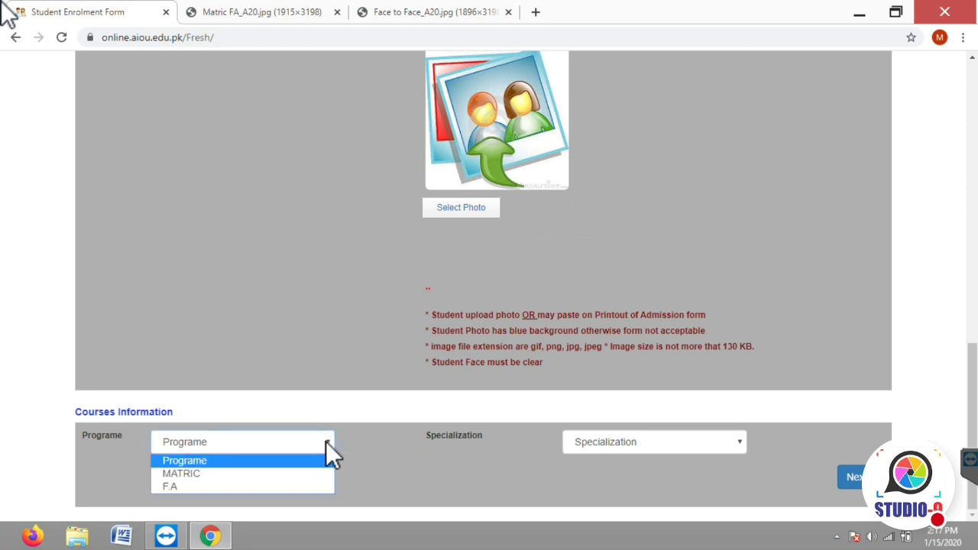
{"action": "left_click", "coordinate": [221, 486]}
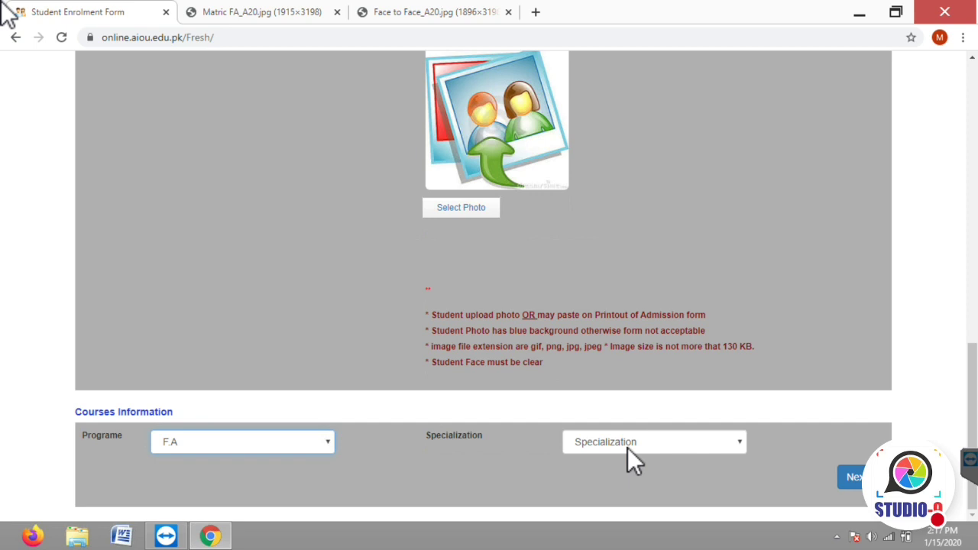
{"action": "left_click", "coordinate": [738, 443]}
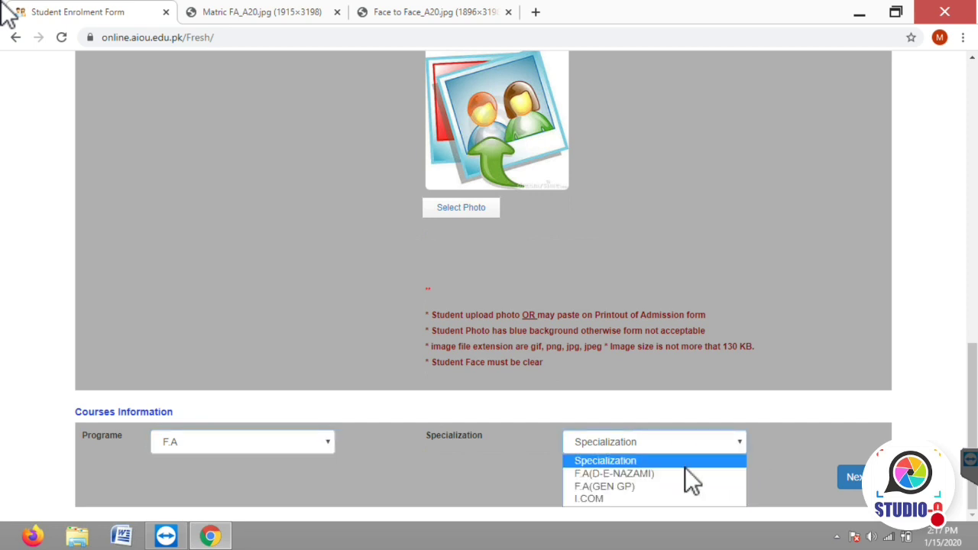
{"action": "left_click", "coordinate": [612, 497]}
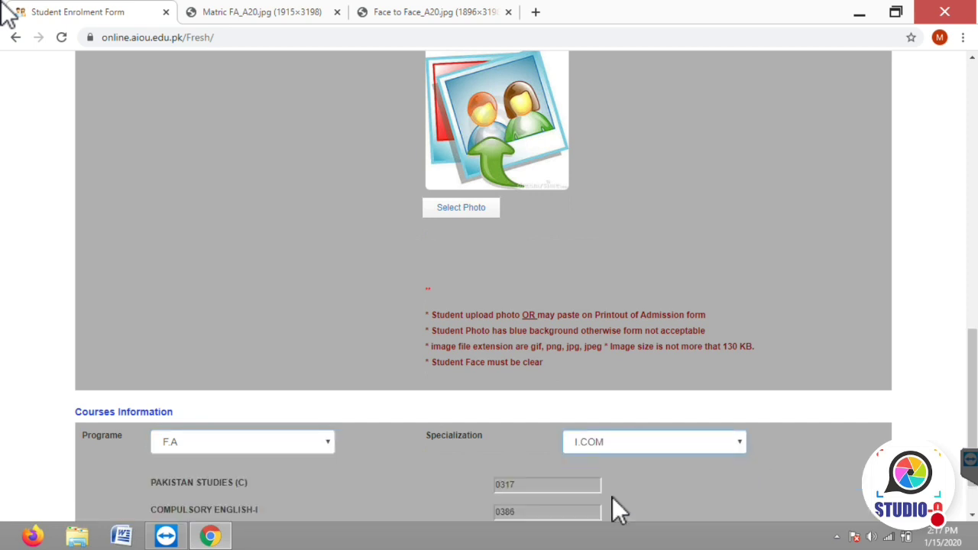
Choose URDU-I as Course 4 and ISLAMIAT (C) as Course 3.
{"action": "scroll", "coordinate": [821, 470], "scroll_direction": "down", "scroll_amount": 2}
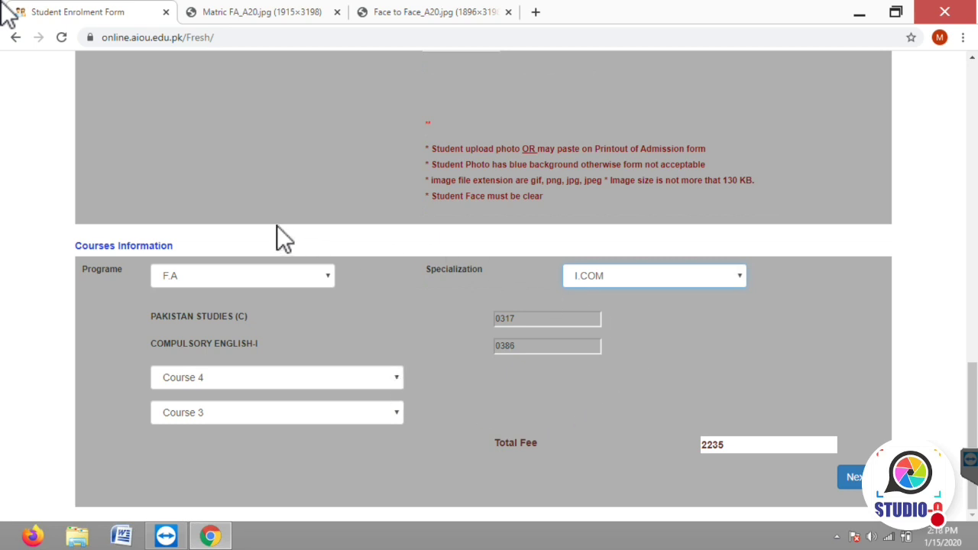
{"action": "left_click", "coordinate": [200, 378]}
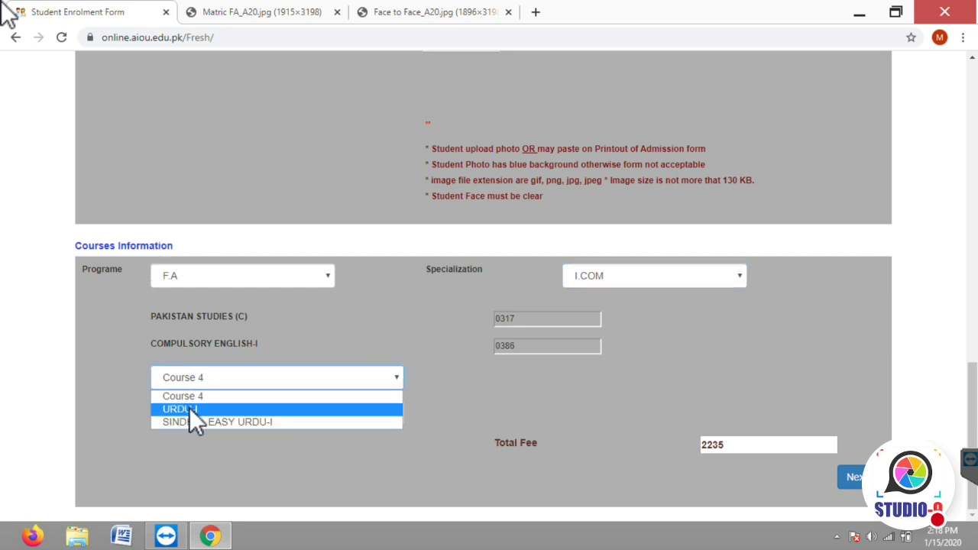
{"action": "left_click", "coordinate": [189, 408]}
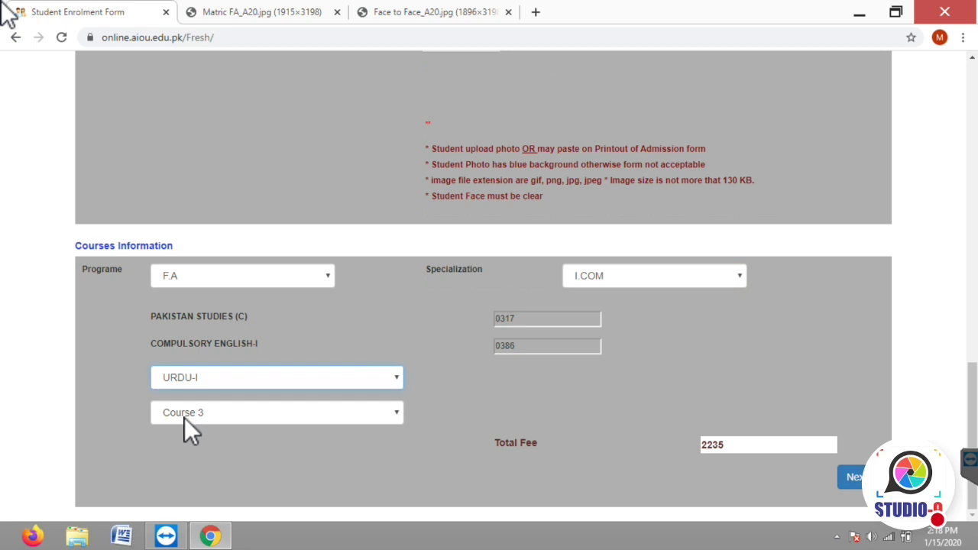
{"action": "left_click", "coordinate": [398, 415]}
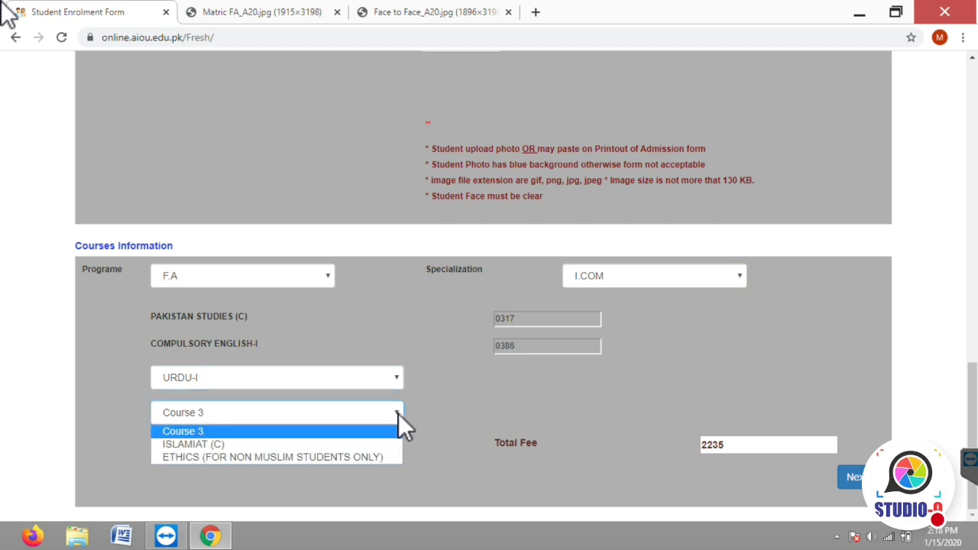
{"action": "left_click", "coordinate": [230, 441]}
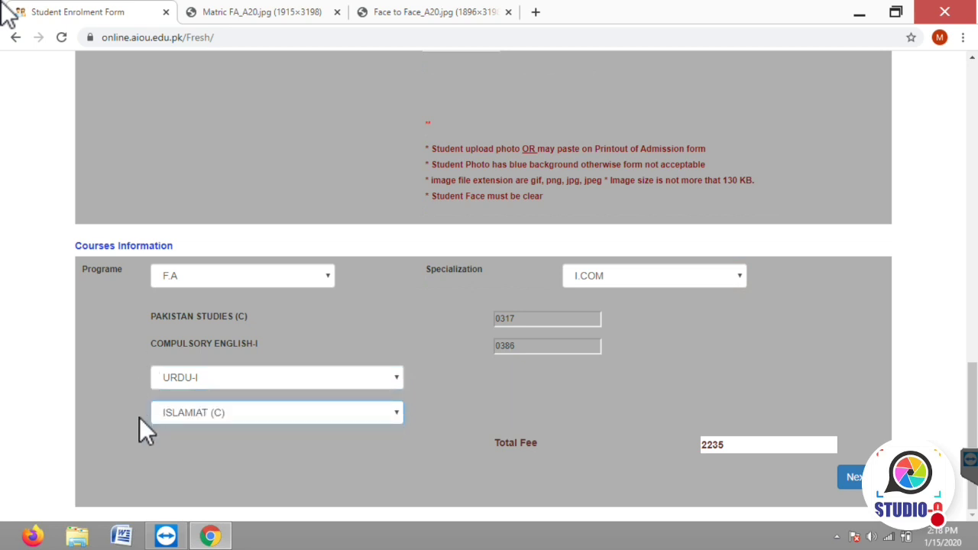
Recheck both course choices, keeping URDU-I and ISLAMIAT (C), and continue to the academic information page.
{"action": "left_click", "coordinate": [180, 385]}
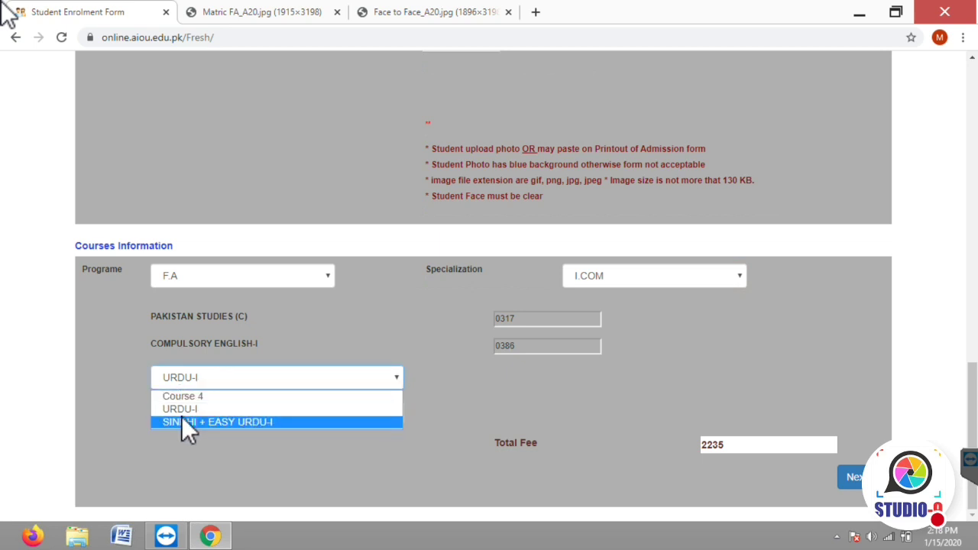
{"action": "left_click", "coordinate": [178, 409]}
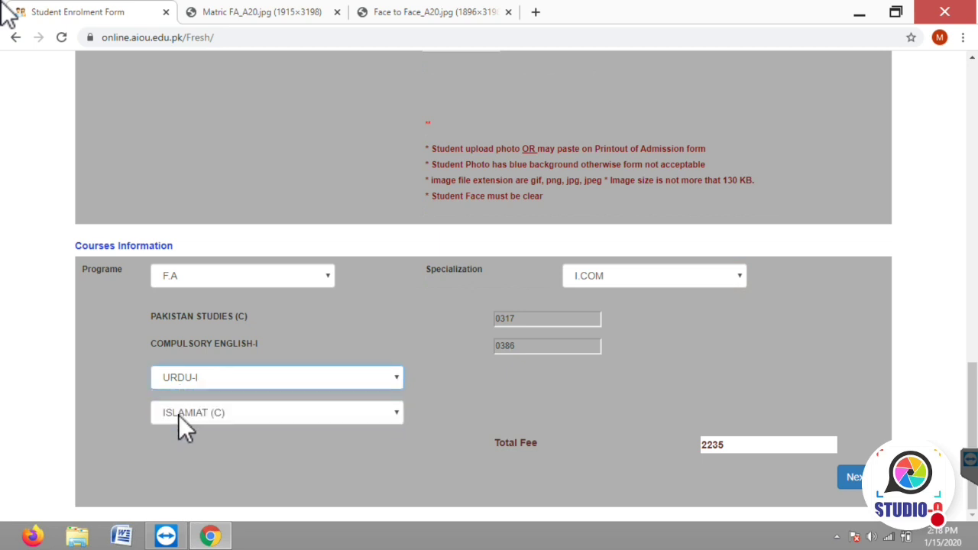
{"action": "left_click", "coordinate": [179, 415]}
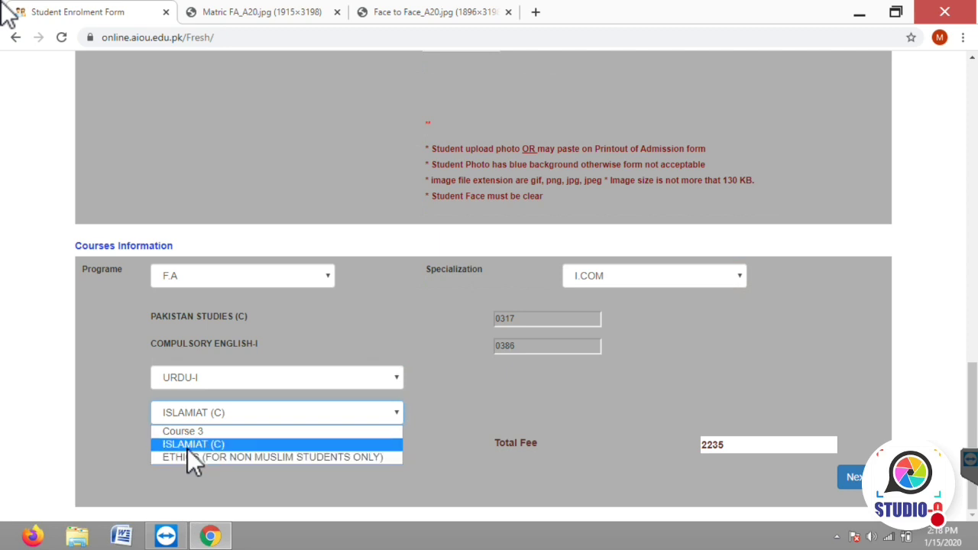
{"action": "left_click", "coordinate": [188, 448]}
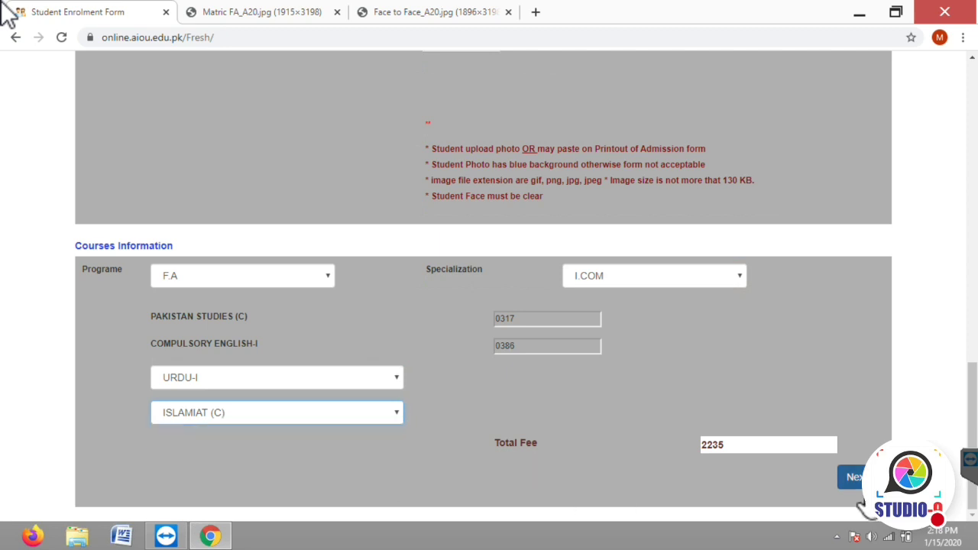
{"action": "left_click", "coordinate": [854, 481]}
{"action": "scroll", "coordinate": [605, 364], "scroll_direction": "up", "scroll_amount": 3}
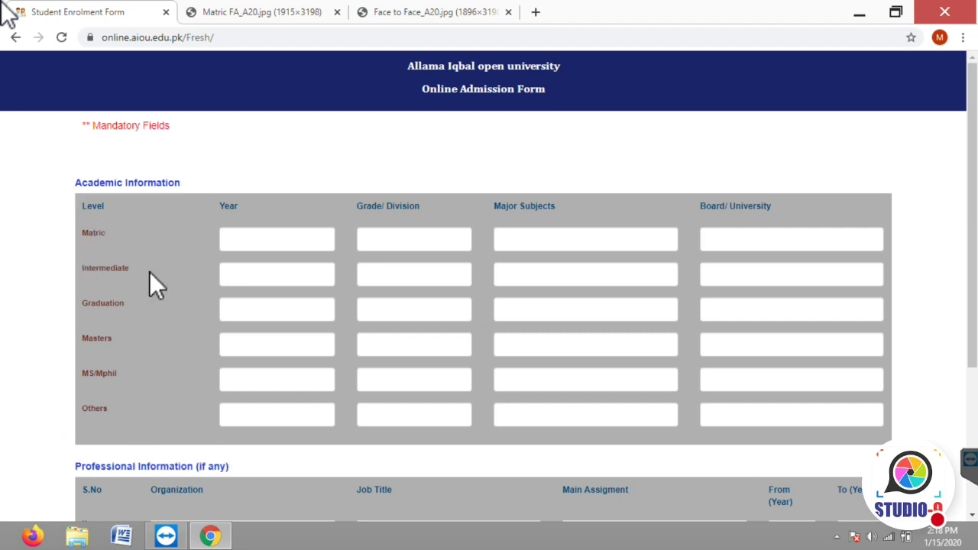
Fill in the Matric record with year 2009, grade/division 1ST and board LAHORE, leaving the major subjects empty.
{"action": "left_click", "coordinate": [243, 245]}
{"action": "type", "text": "2009"}
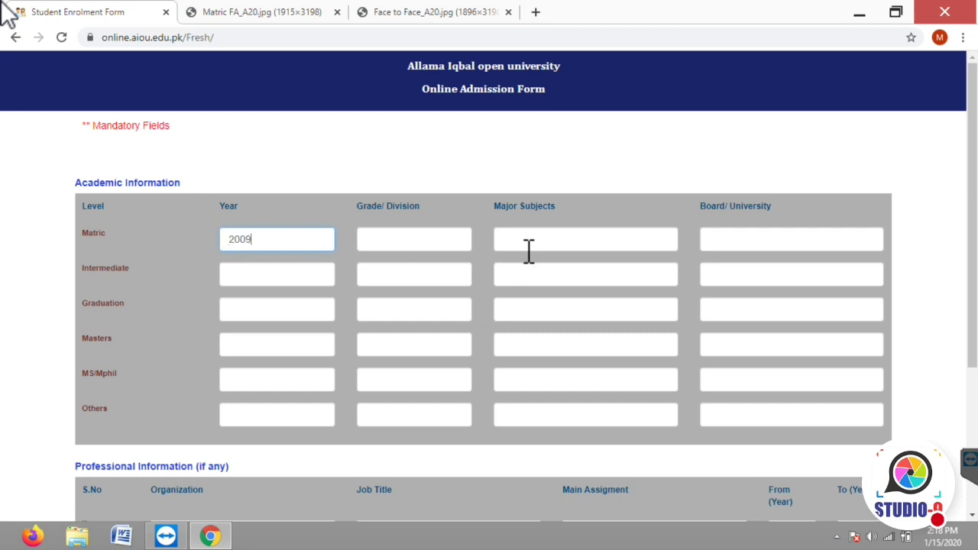
{"action": "key", "text": "Tab"}
{"action": "type", "text": "1S"}
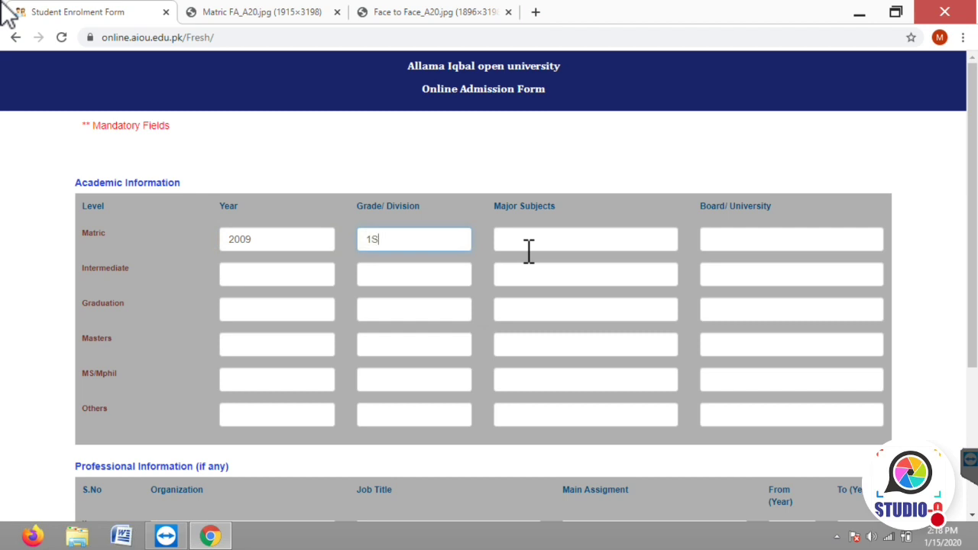
{"action": "type", "text": "T"}
{"action": "key", "text": "Tab"}
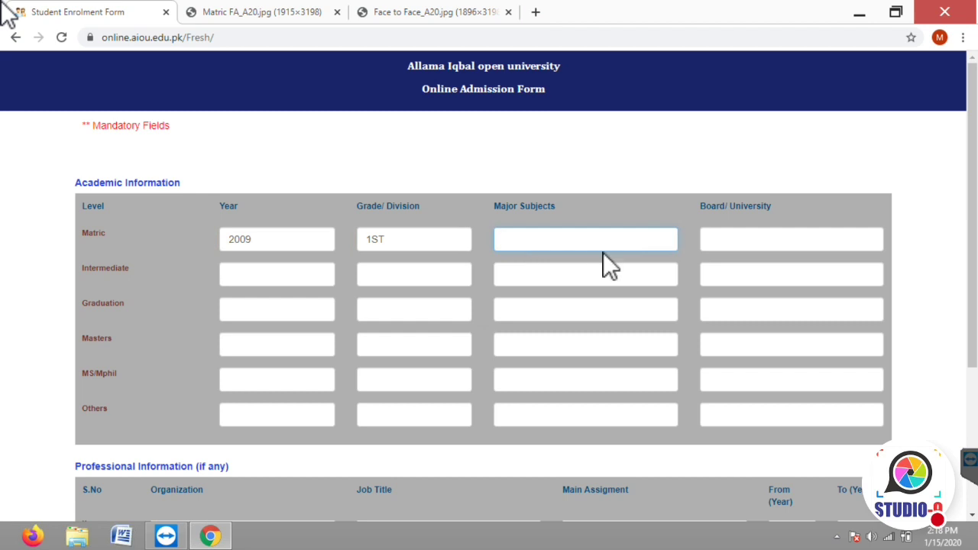
{"action": "left_click", "coordinate": [721, 243]}
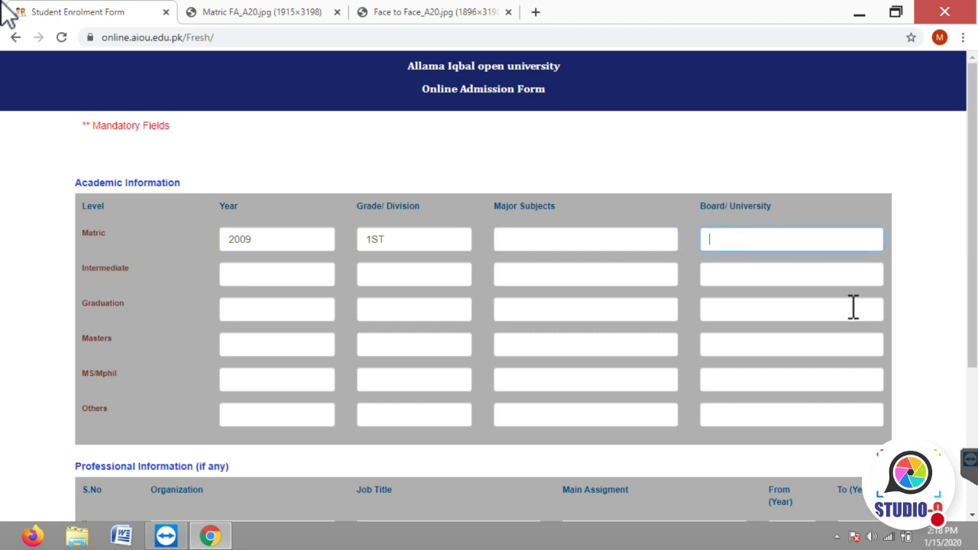
{"action": "type", "text": "LAHORE"}
{"action": "scroll", "coordinate": [764, 321], "scroll_direction": "down", "scroll_amount": 3}
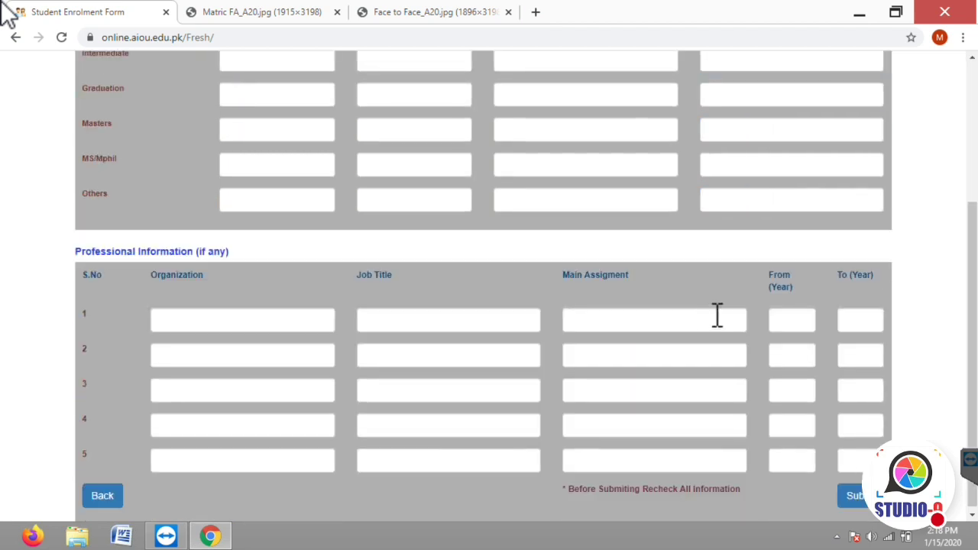
Recheck the academic record, leave the professional information empty, and submit the enrolment form.
{"action": "scroll", "coordinate": [512, 230], "scroll_direction": "up", "scroll_amount": 2}
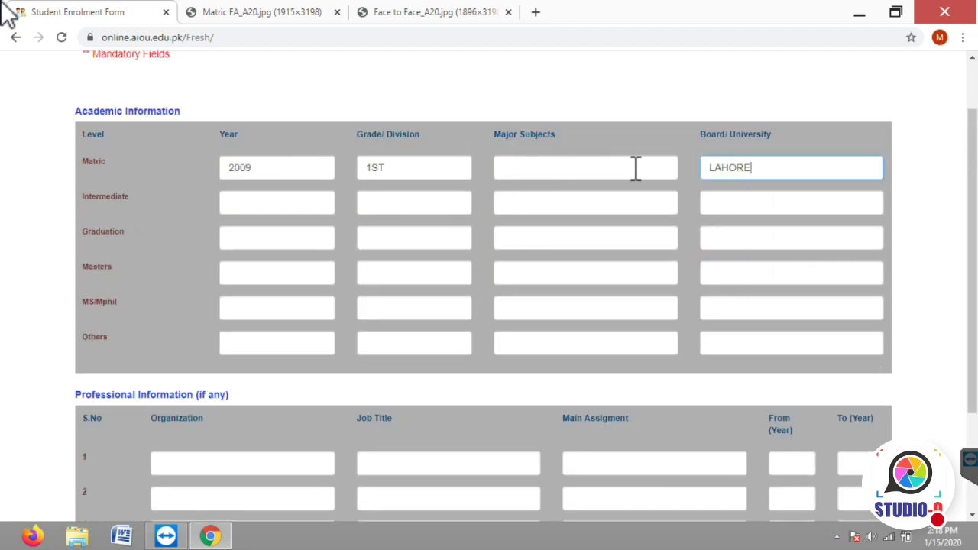
{"action": "scroll", "coordinate": [595, 187], "scroll_direction": "down", "scroll_amount": 2}
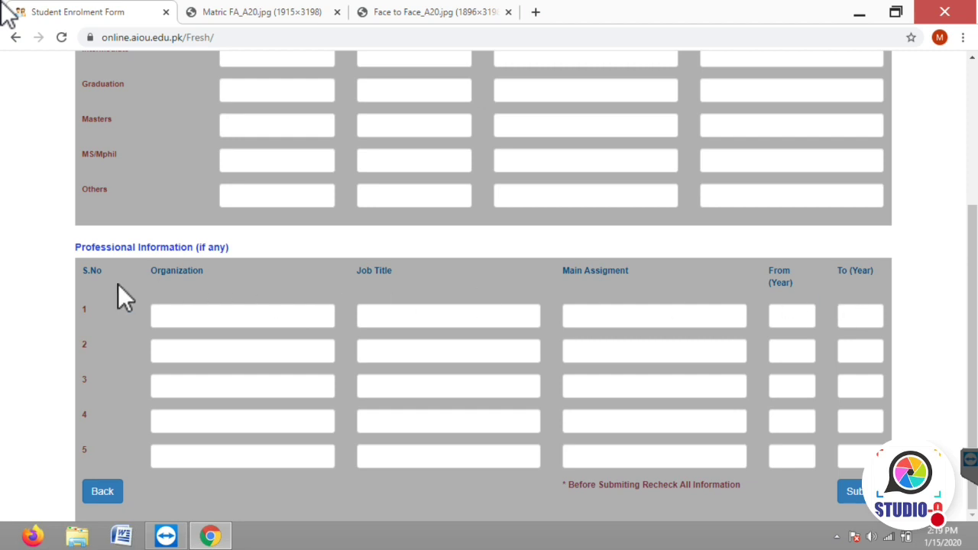
{"action": "left_click", "coordinate": [863, 496]}
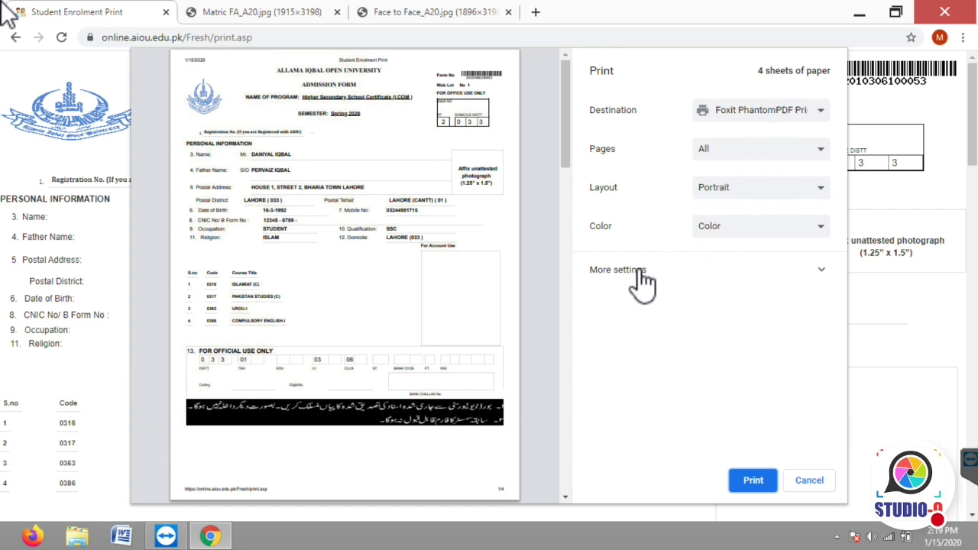
Set the print paper size to A4 and turn off headers and footers for the admission form.
{"action": "left_click", "coordinate": [608, 281]}
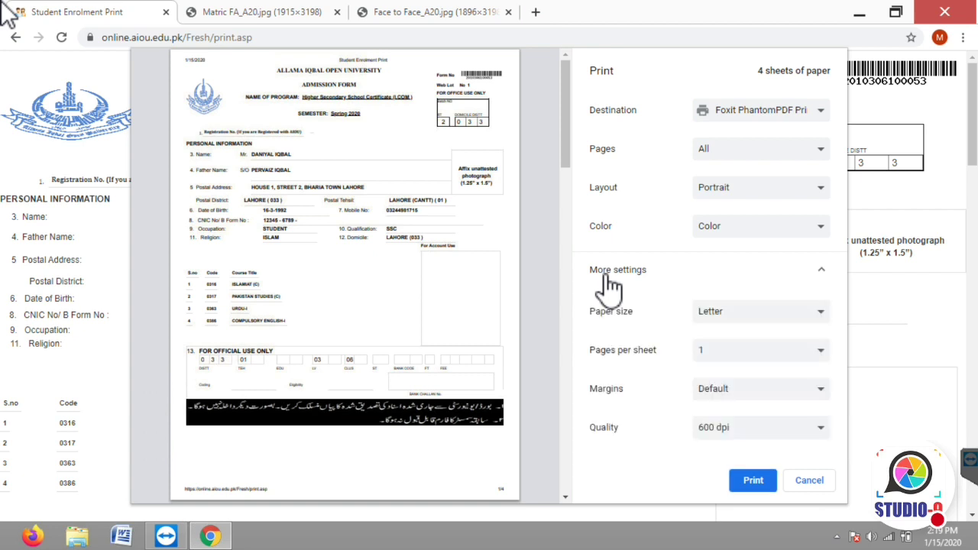
{"action": "left_click", "coordinate": [719, 315]}
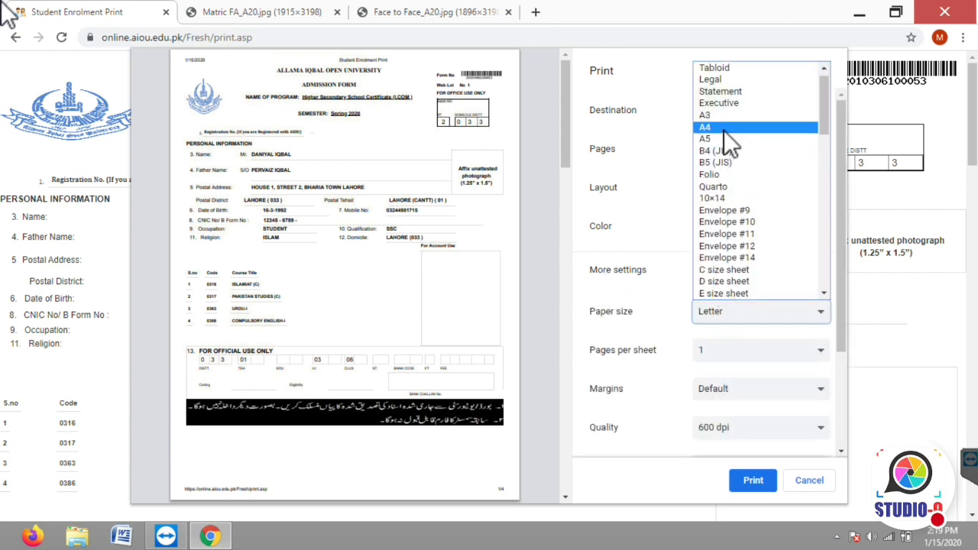
{"action": "left_click", "coordinate": [723, 129]}
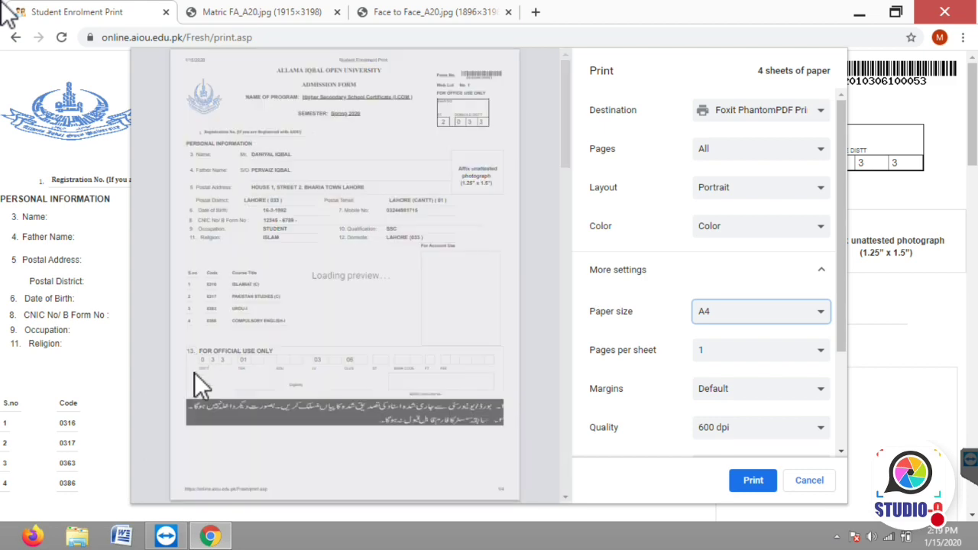
{"action": "scroll", "coordinate": [619, 367], "scroll_direction": "down", "scroll_amount": 2}
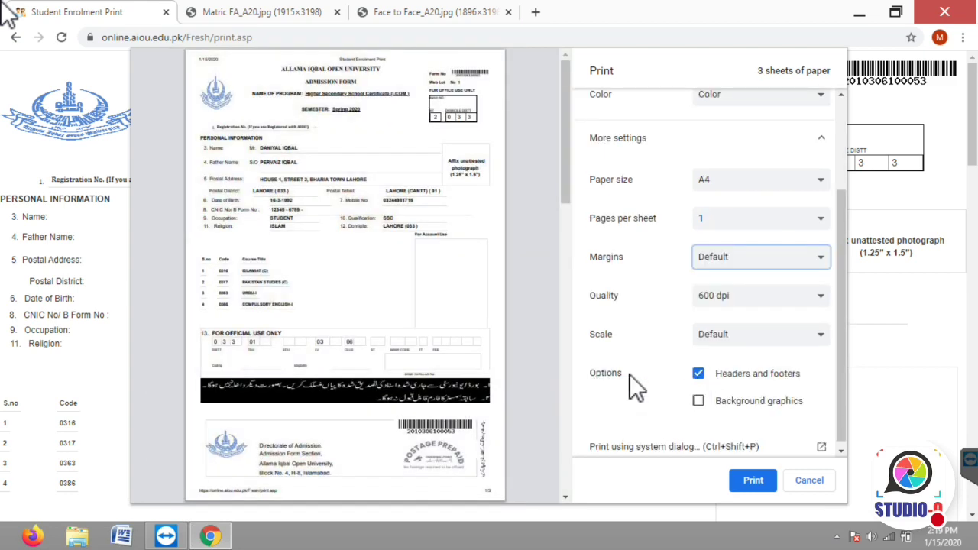
{"action": "left_click", "coordinate": [697, 374]}
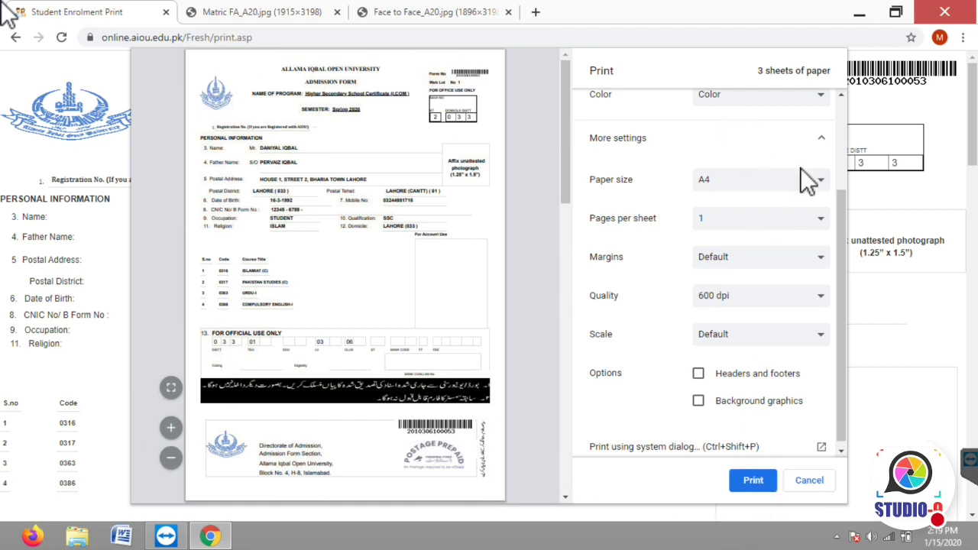
Change the print destination to Save as PDF and save the A4 form as Student Enrolment Print.pdf in Downloads.
{"action": "left_click_drag", "start_coordinate": [847, 255], "coordinate": [840, 153]}
{"action": "left_click", "coordinate": [793, 124]}
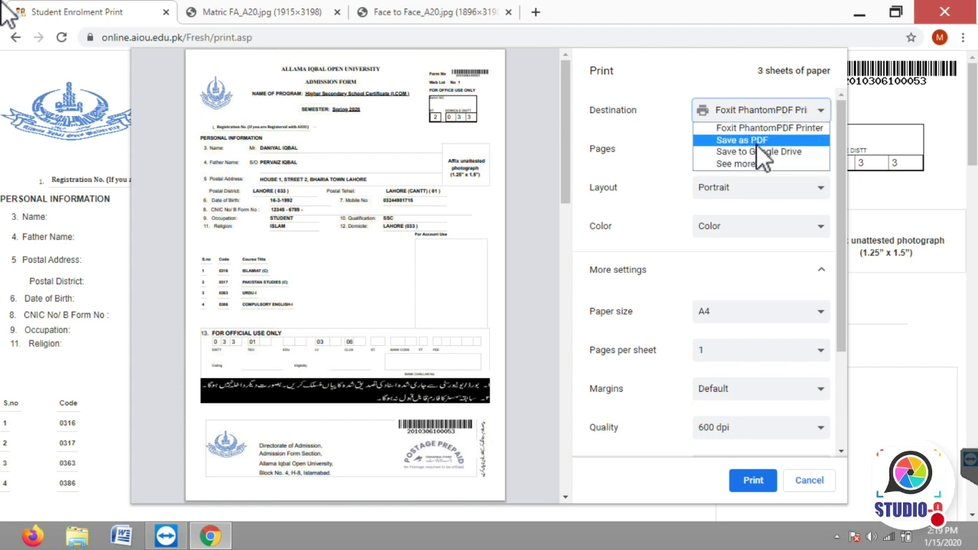
{"action": "left_click", "coordinate": [756, 144]}
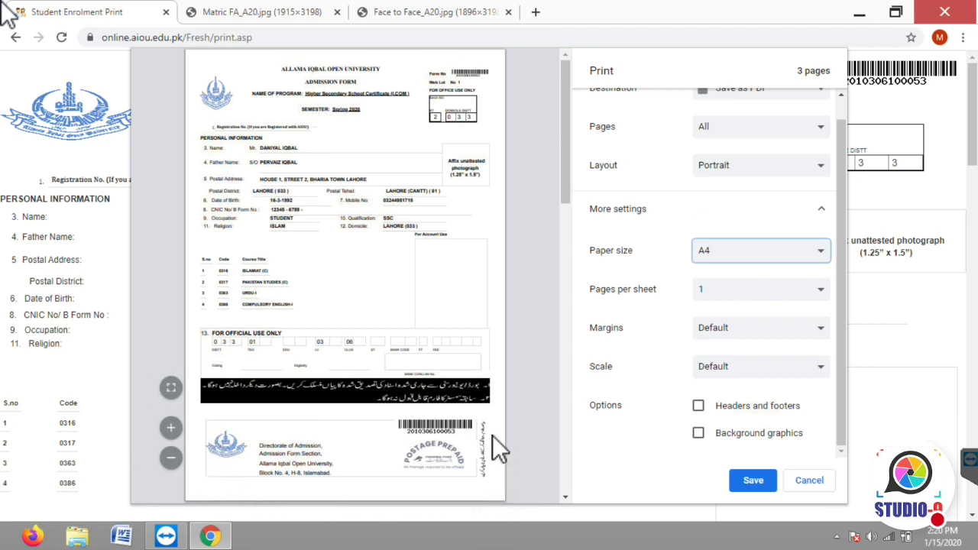
{"action": "left_click", "coordinate": [197, 440]}
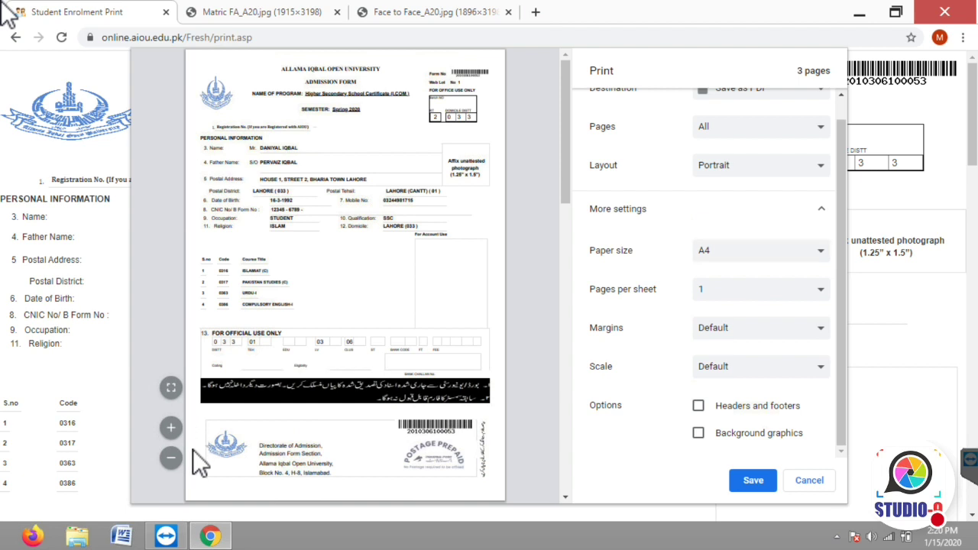
{"action": "left_click", "coordinate": [754, 481]}
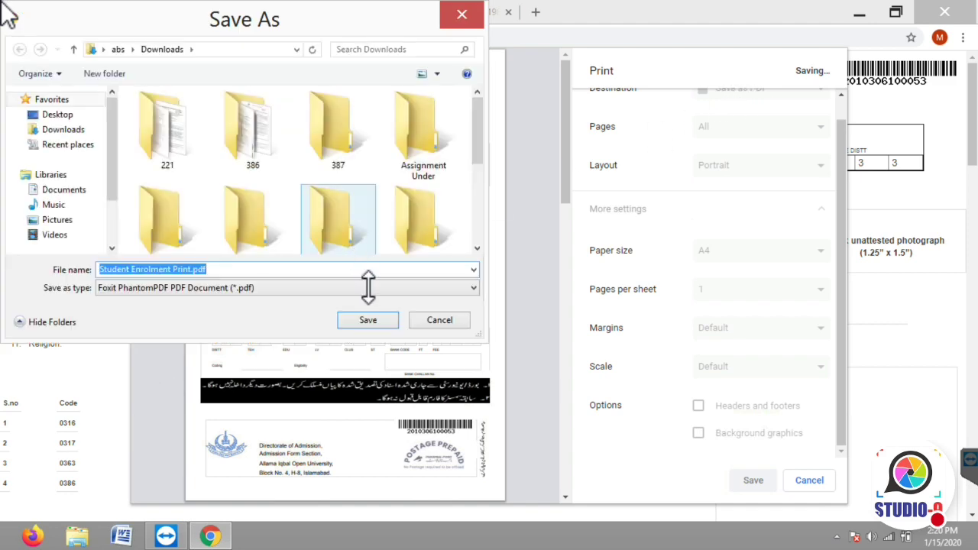
{"action": "left_click", "coordinate": [382, 315]}
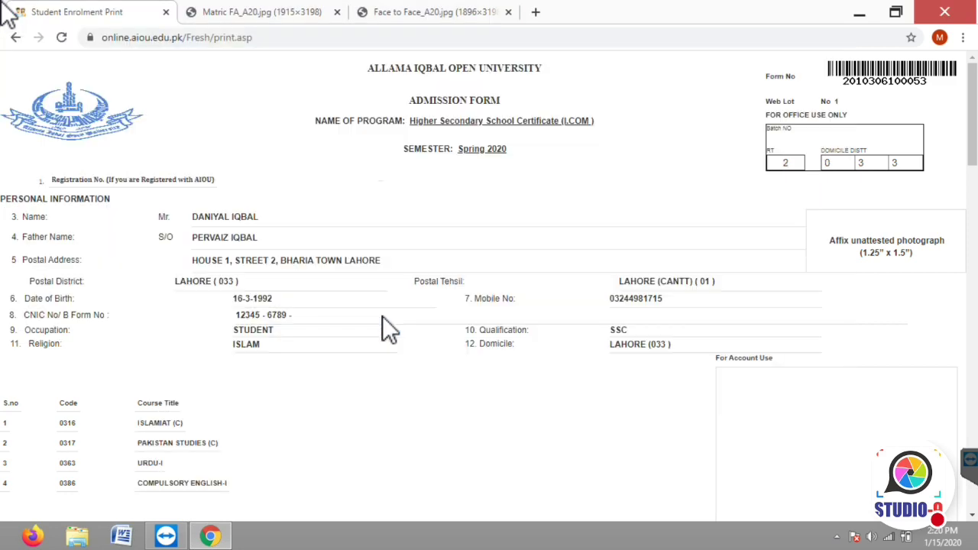